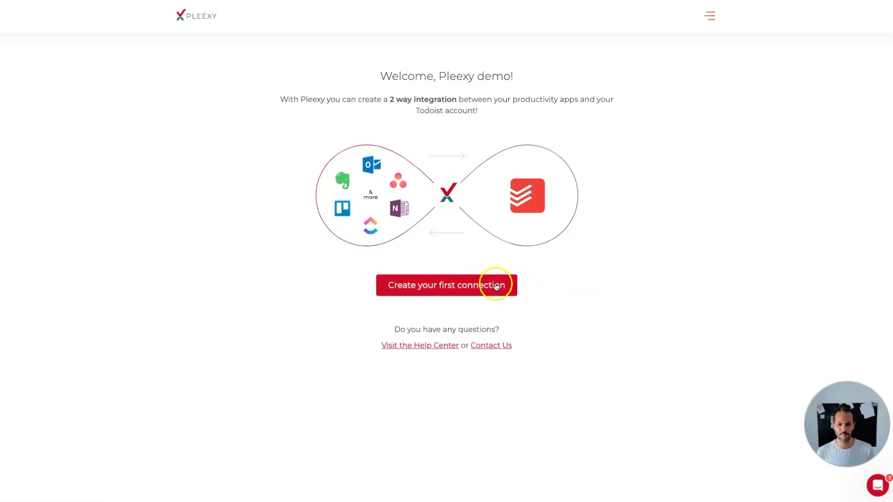
Create a first connection to Notion and grant Pleexy access to the Home tasks page.
left_click(481, 285)
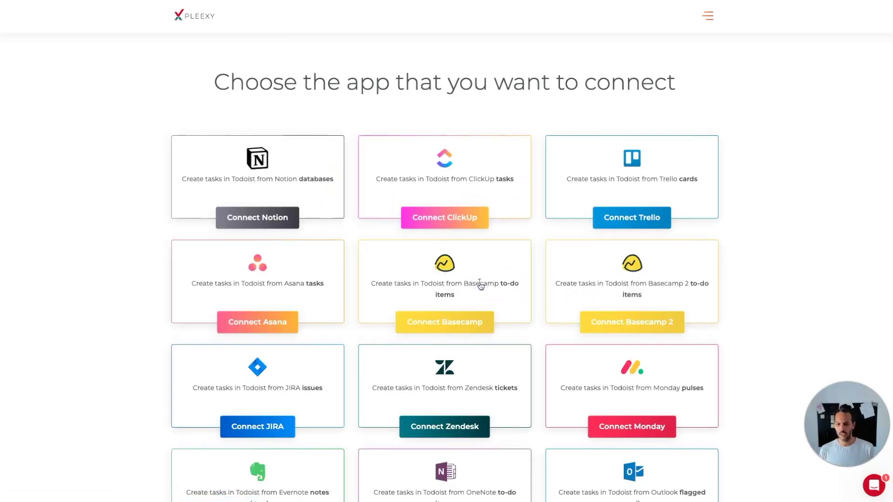
left_click(273, 216)
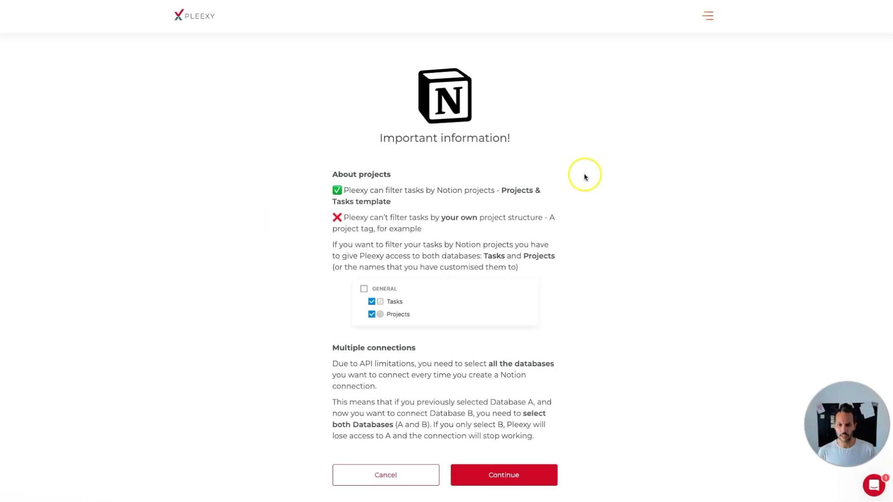
left_click(496, 475)
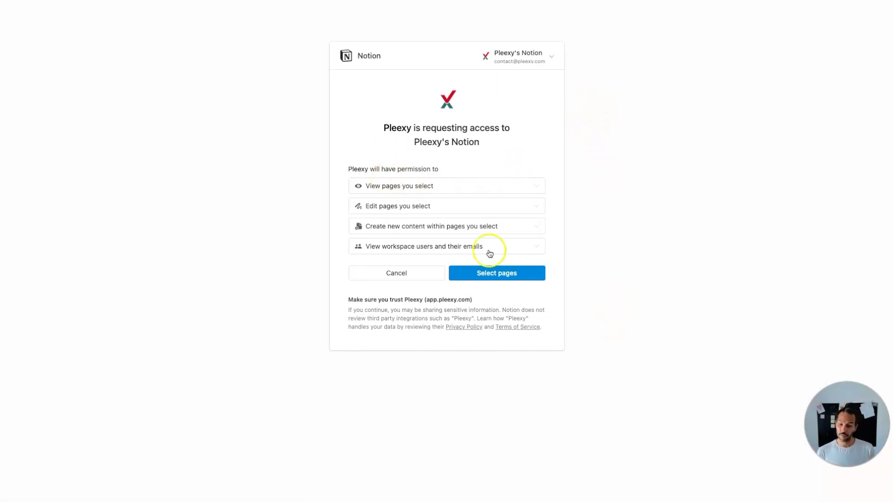
left_click(506, 275)
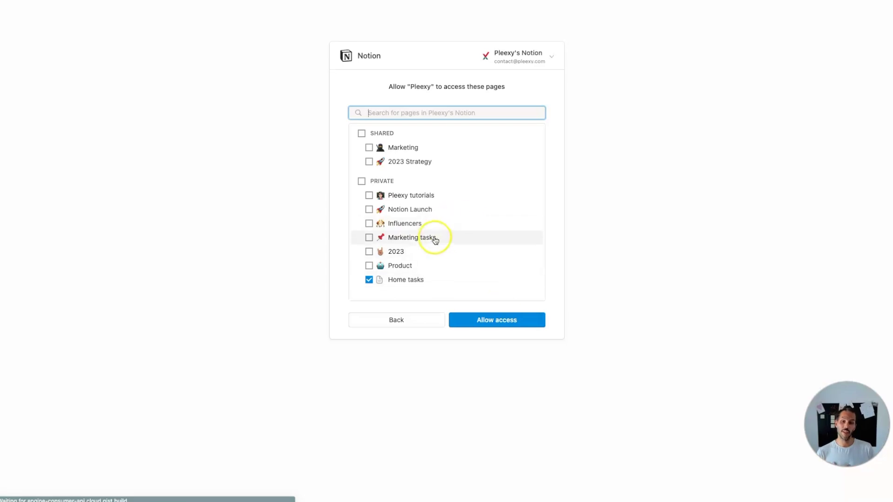
left_click(500, 325)
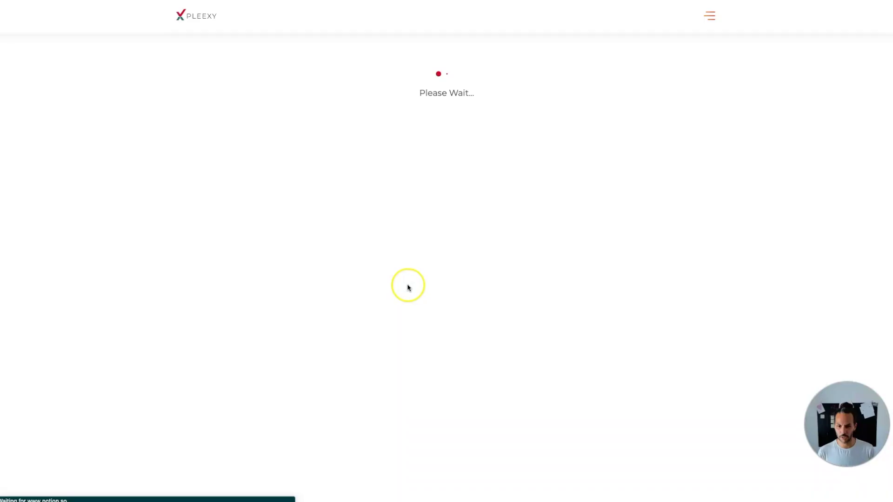
Name the connection "Notion - Home".
left_click(359, 279)
left_click(334, 289)
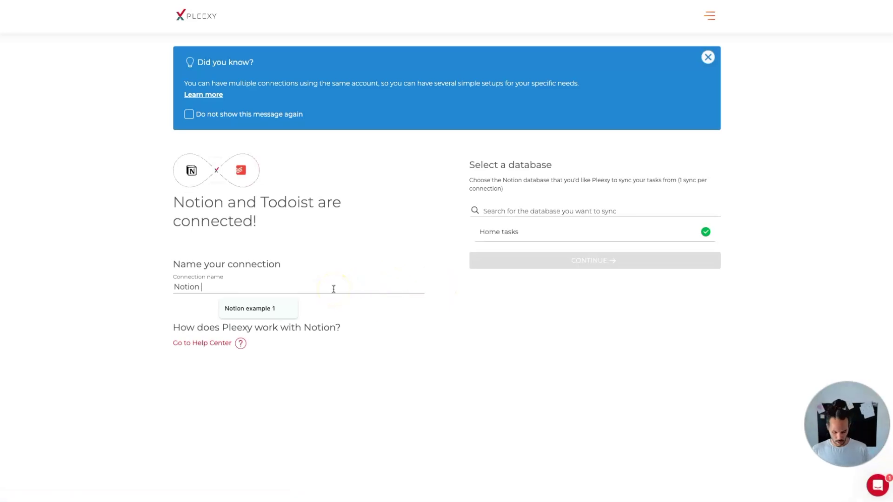
type("- Home")
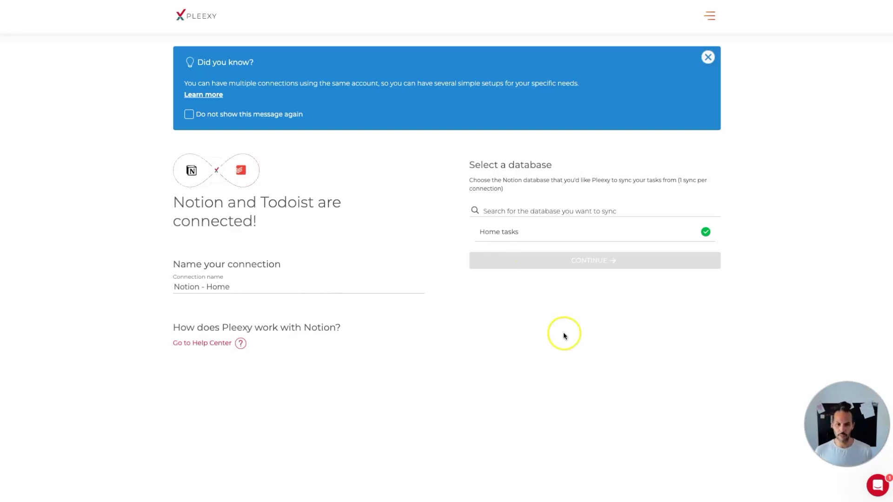
Select the Home tasks database for syncing and set the task source to items assigned to anyone.
left_click(607, 241)
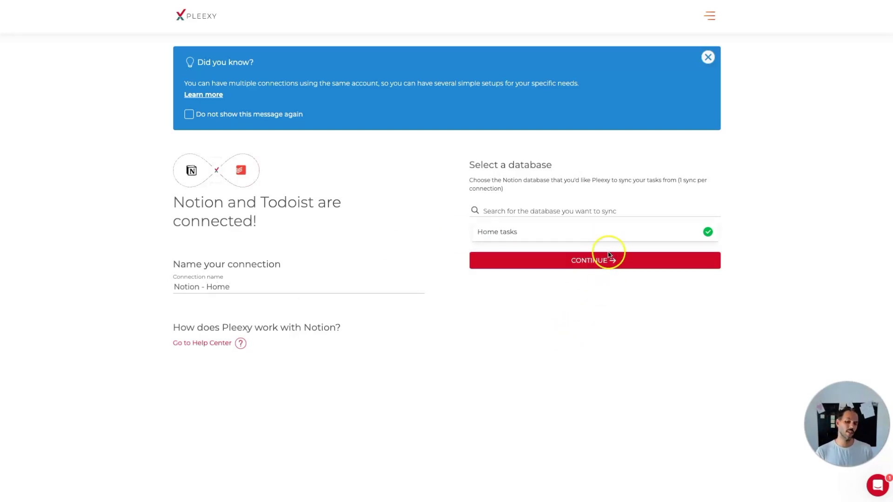
left_click(597, 260)
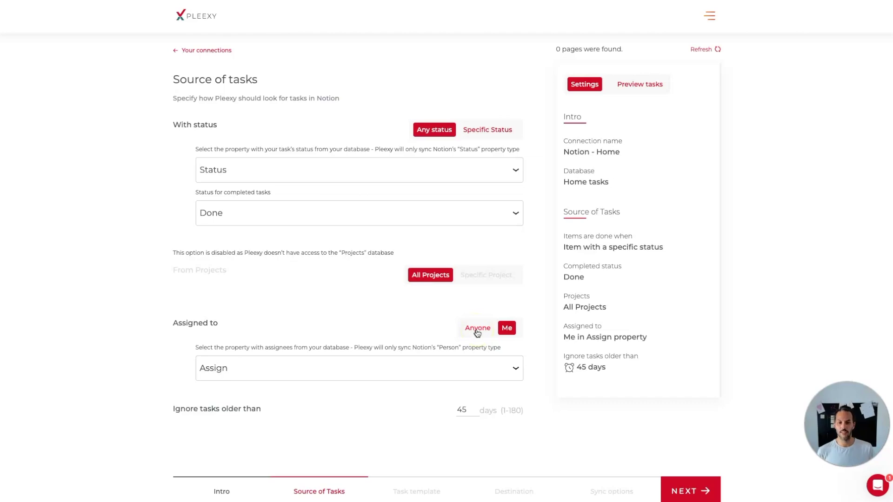
left_click(476, 329)
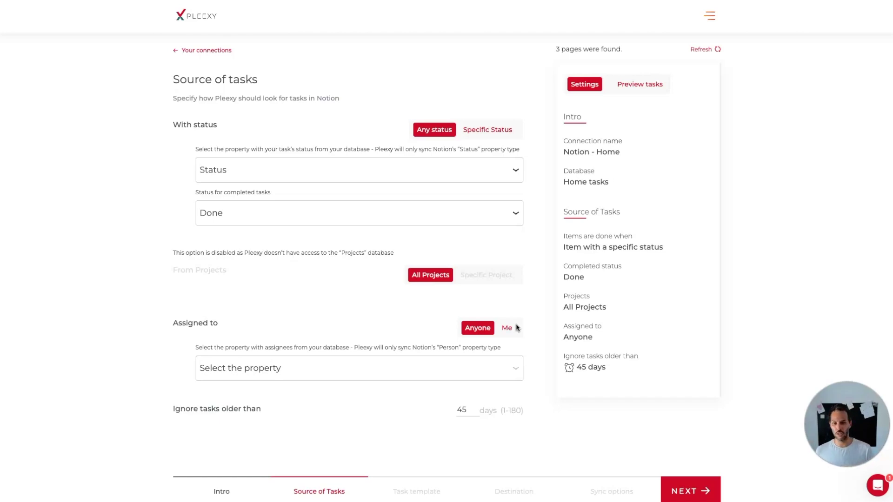
left_click(683, 489)
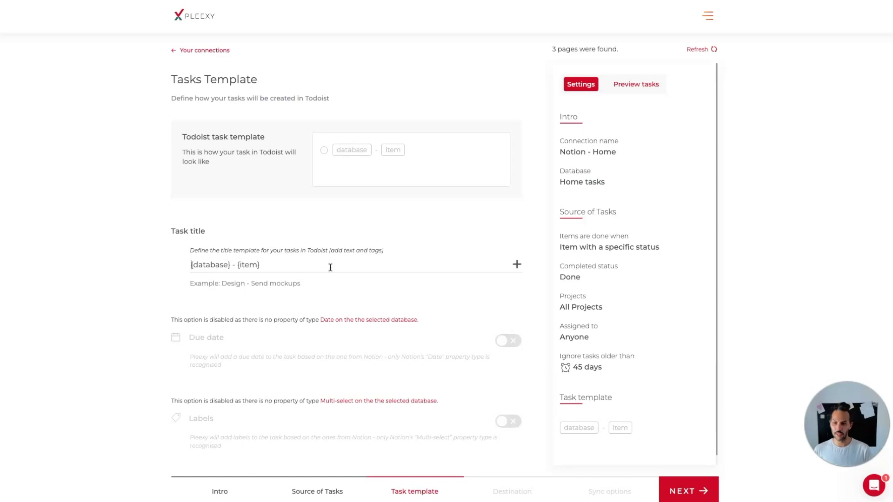
Insert a house with garden emoji followed by a space at the start of the task title template.
key("ctrl+super+space")
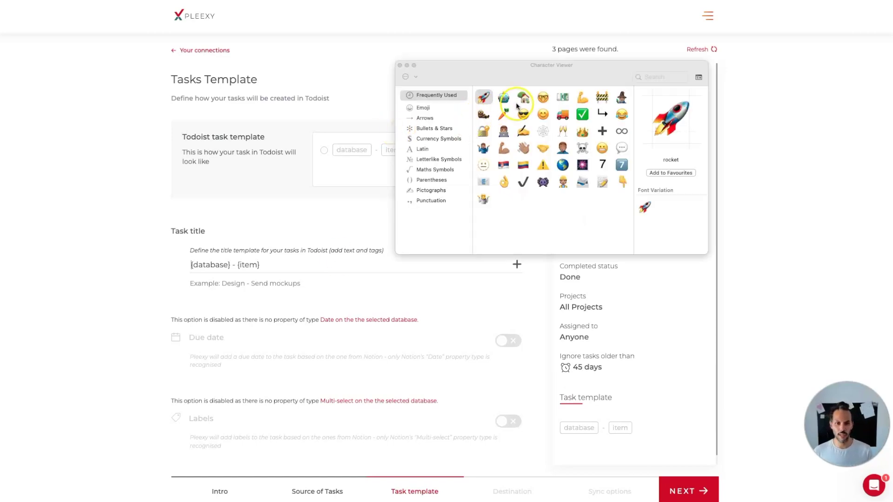
left_click(524, 100)
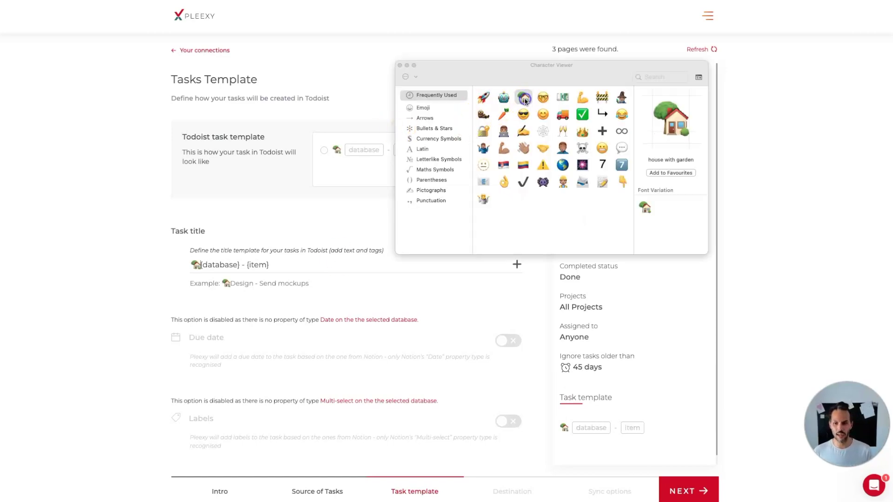
left_click(399, 65)
left_click(525, 157)
Remove the {database} tag from the task title template, keeping the emoji, the dash and {item}.
key("shift+Right")
key("shift+Right")
key("shift+Right")
key("shift+Right")
key("shift+Right")
key("shift+Right")
key("shift+Right")
key("shift+Right")
key("shift+Right")
key("shift+Right")
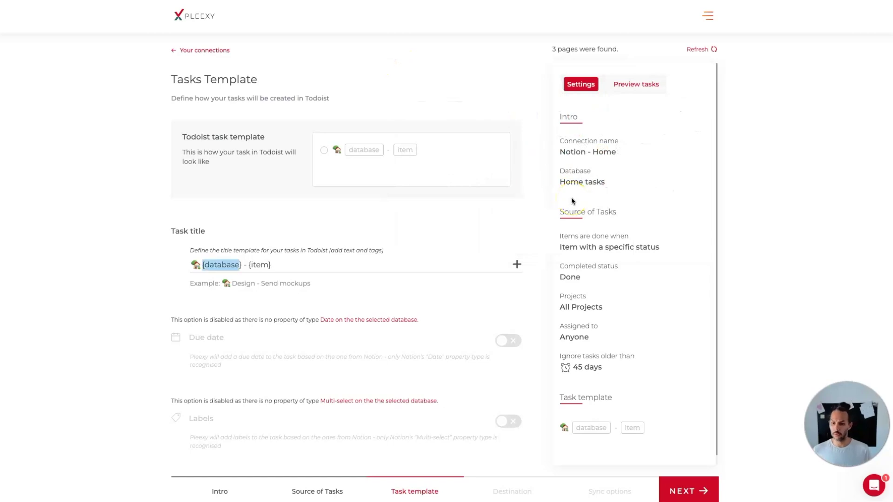
key("BackSpace")
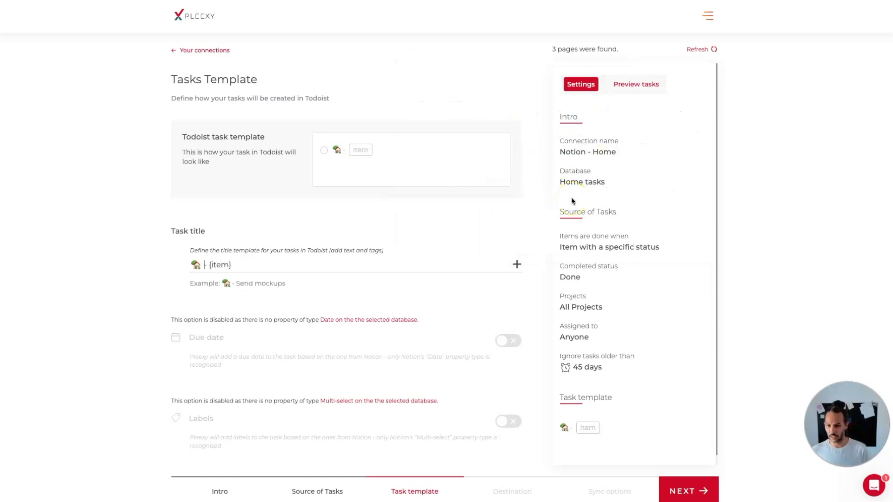
key("BackSpace")
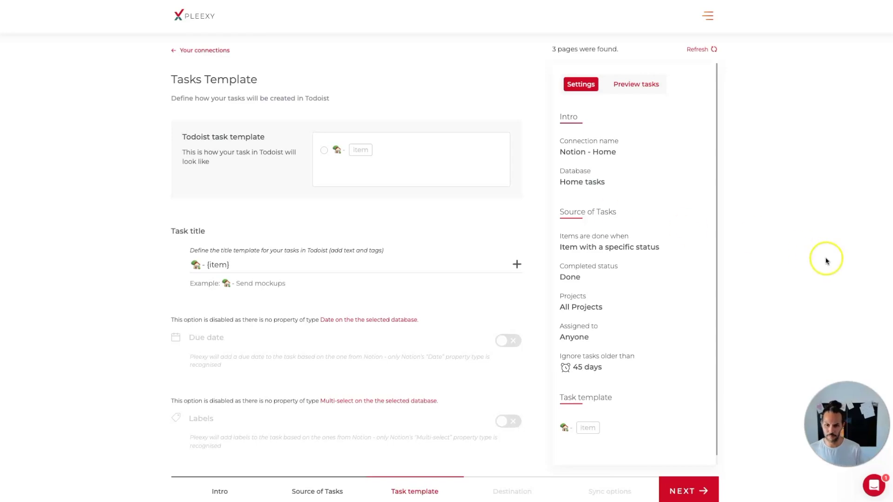
Accept the existing Inbox project as destination and the default synchronization options, save the connection and return to the connections overview.
scroll(487, 365, "down", 1)
scroll(486, 365, "down", 3)
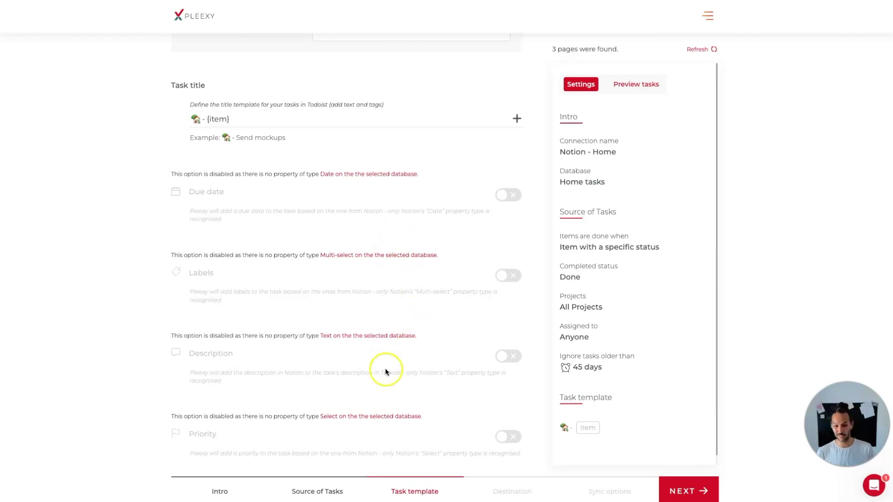
left_click(687, 491)
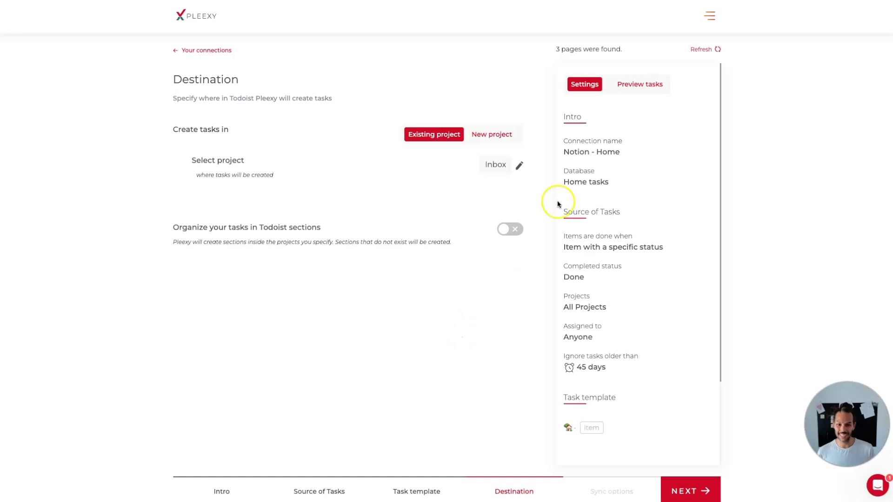
left_click(690, 487)
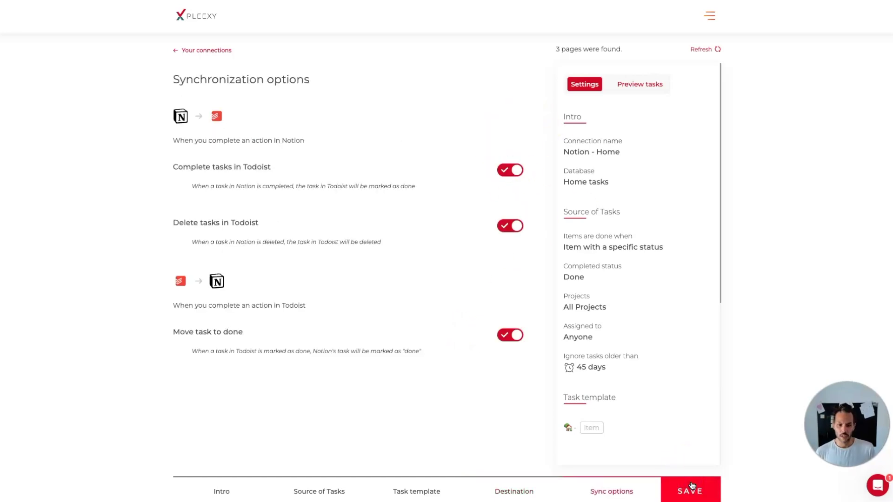
left_click(691, 486)
left_click(564, 280)
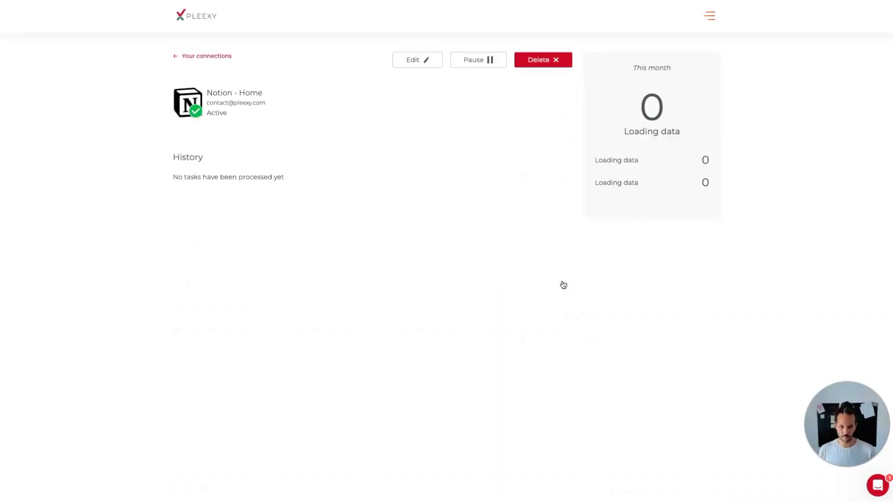
left_click(210, 57)
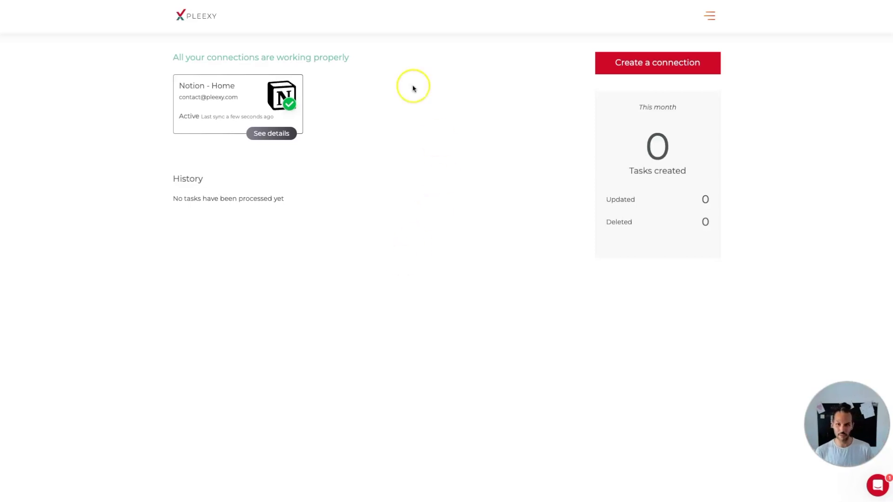
left_click(674, 64)
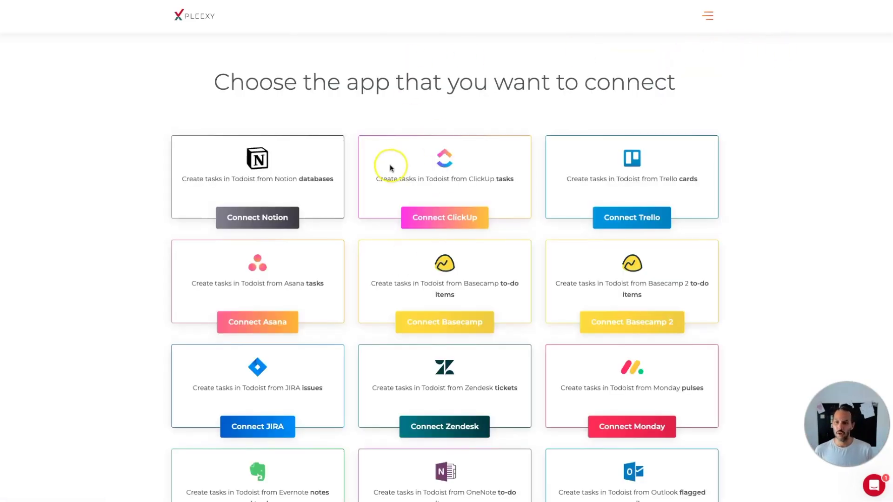
left_click(253, 218)
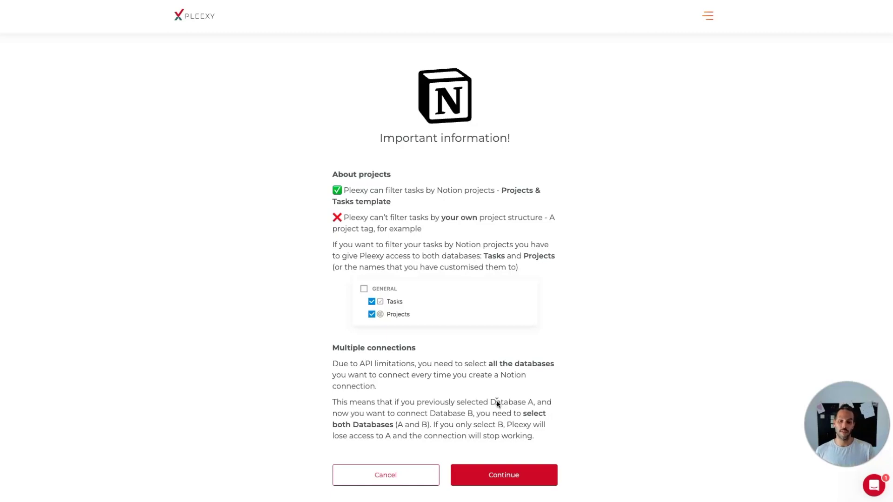
triple_click(427, 193)
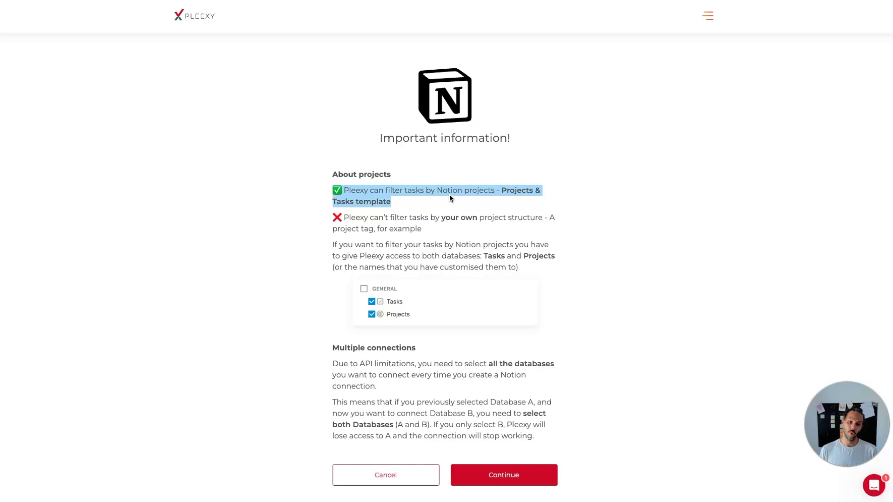
left_click(500, 473)
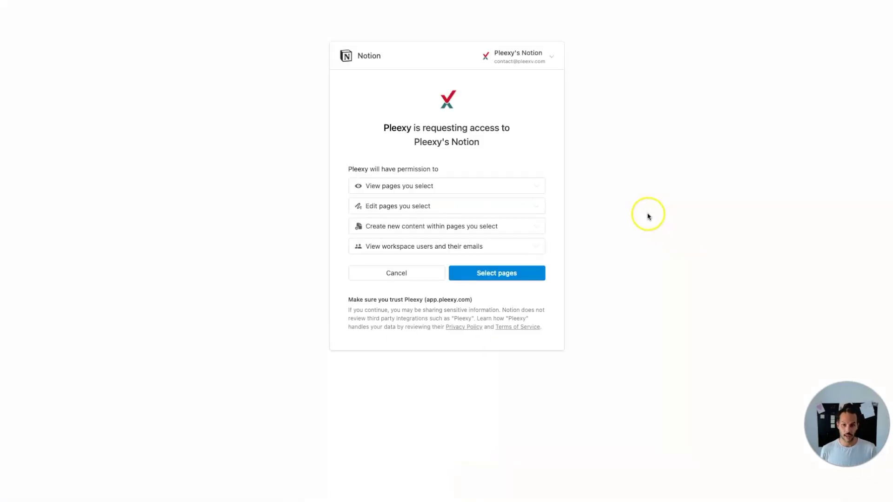
left_click(417, 276)
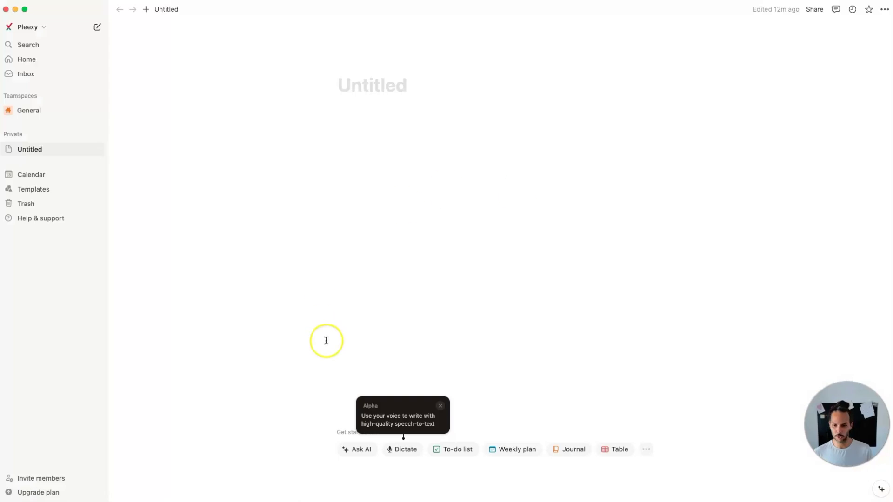
In Notion, search the template gallery for "task" and add Notion's Projects & Tasks template to the private pages.
left_click(32, 191)
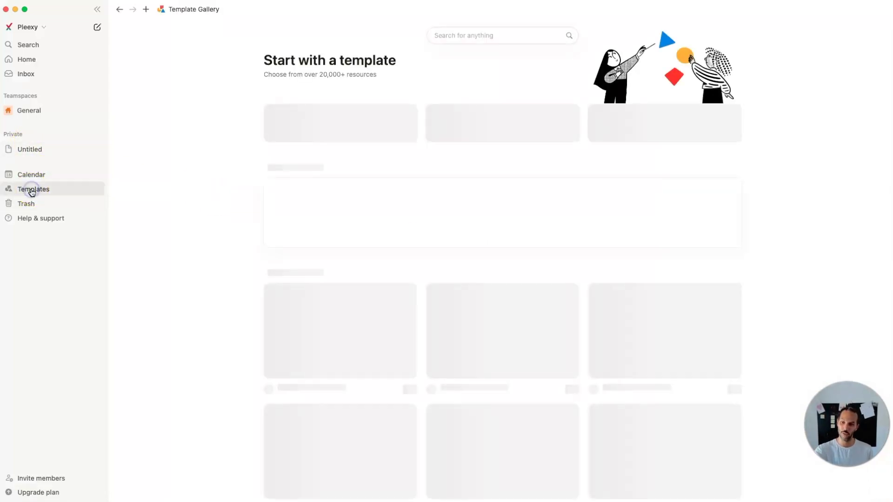
left_click(504, 37)
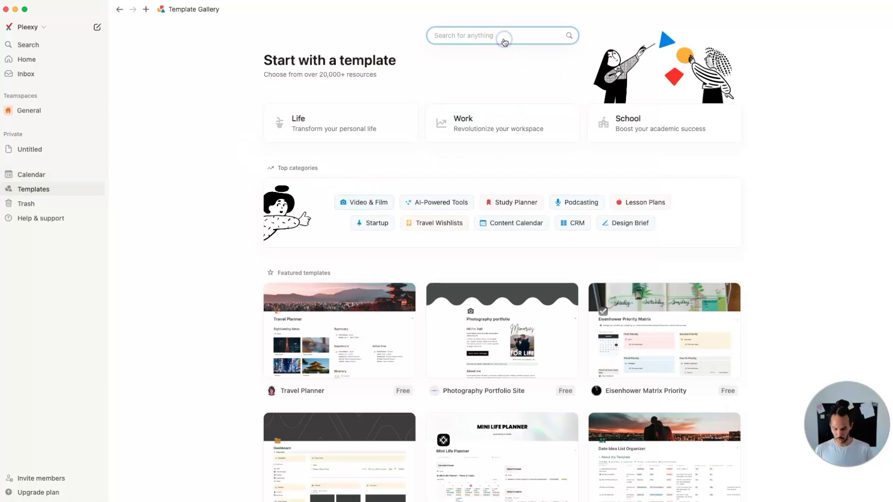
type("task")
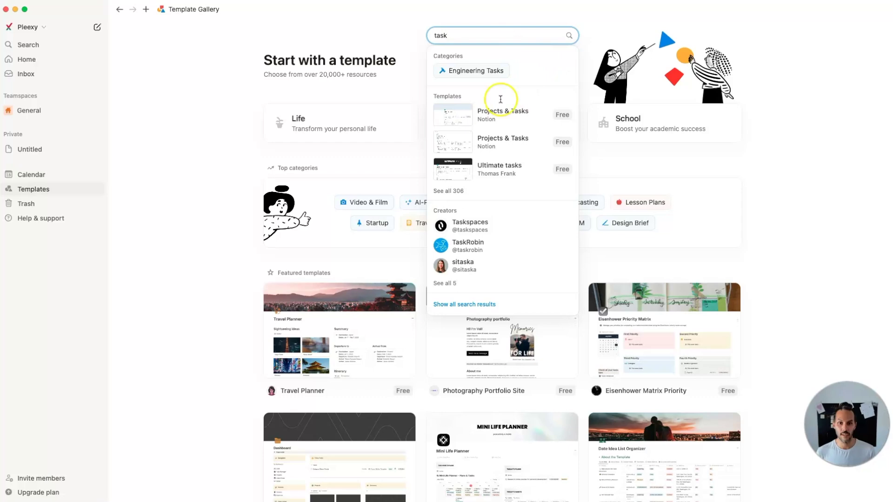
left_click(478, 116)
left_click(319, 147)
left_click(279, 207)
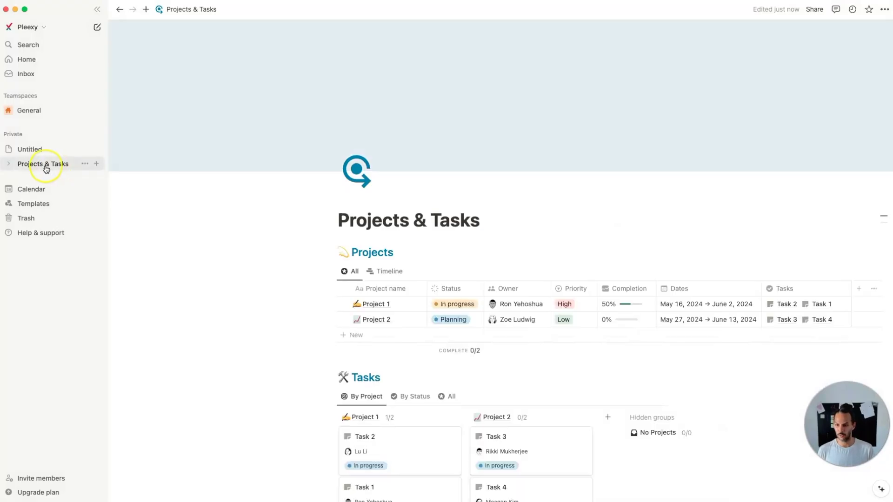
scroll(448, 358, "down", 3)
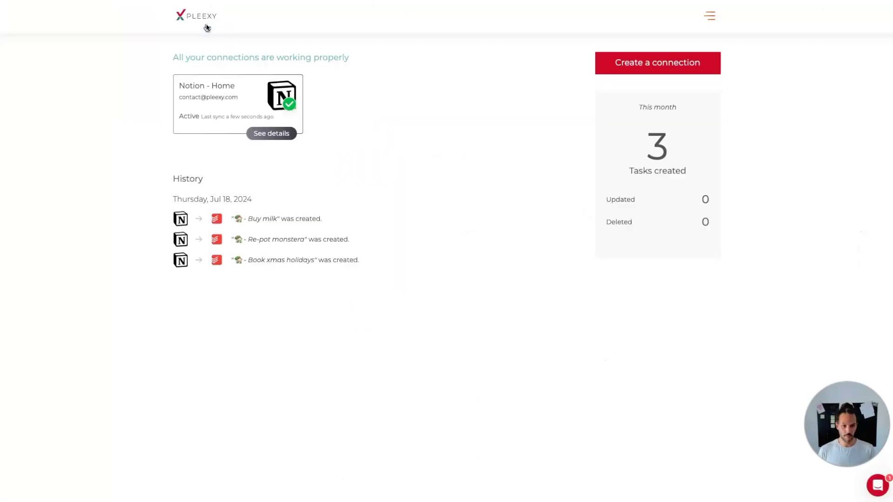
In Pleexy, start another Notion connection and switch the access request to the Pleexy workspace of the first listed account.
left_click(680, 62)
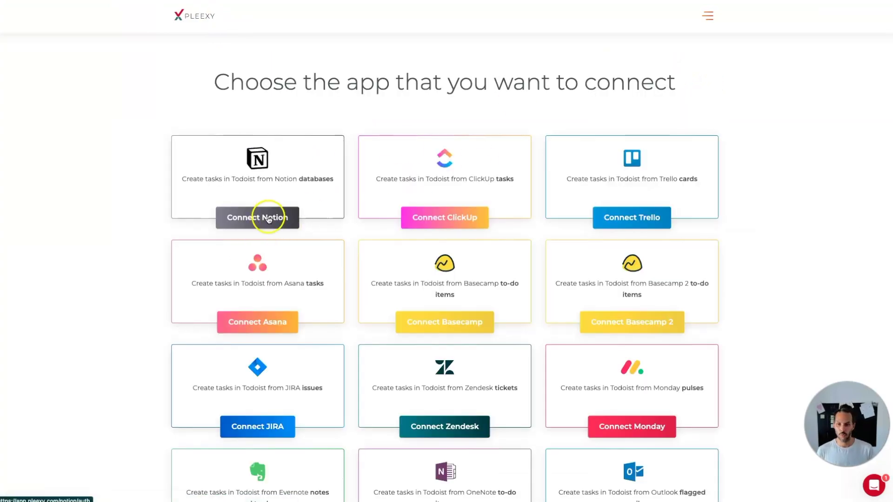
left_click(269, 213)
left_click(530, 478)
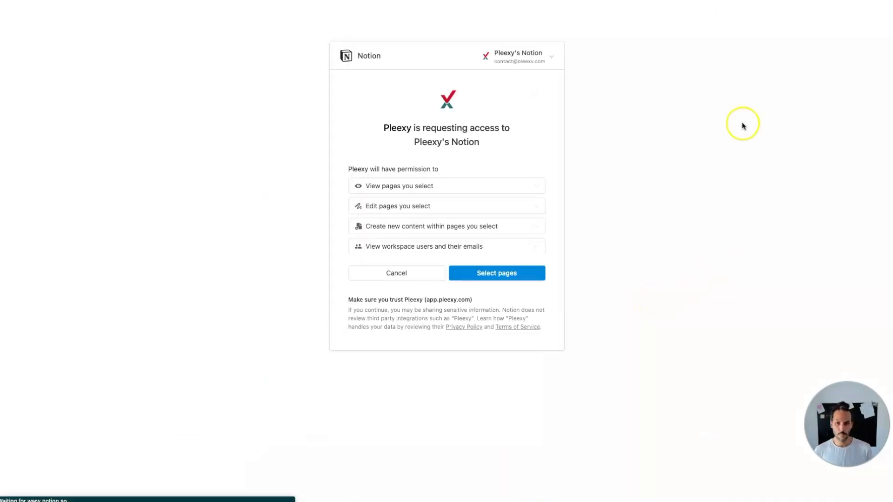
left_click(535, 58)
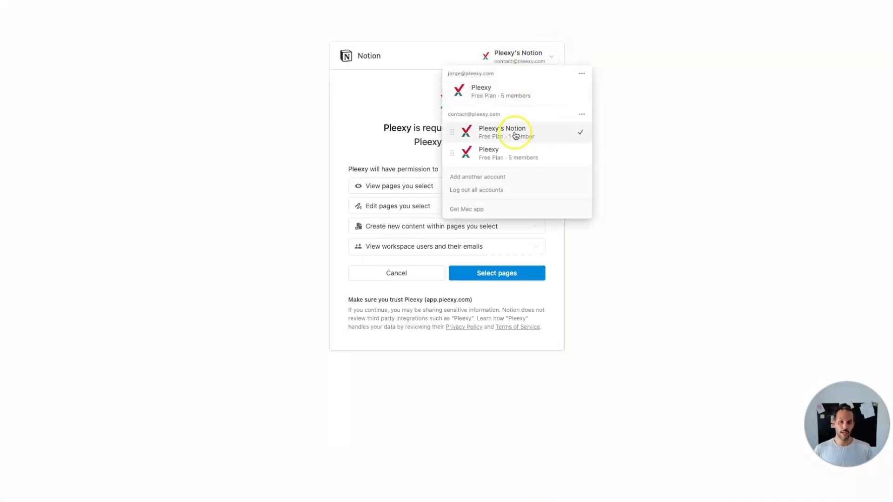
left_click(498, 91)
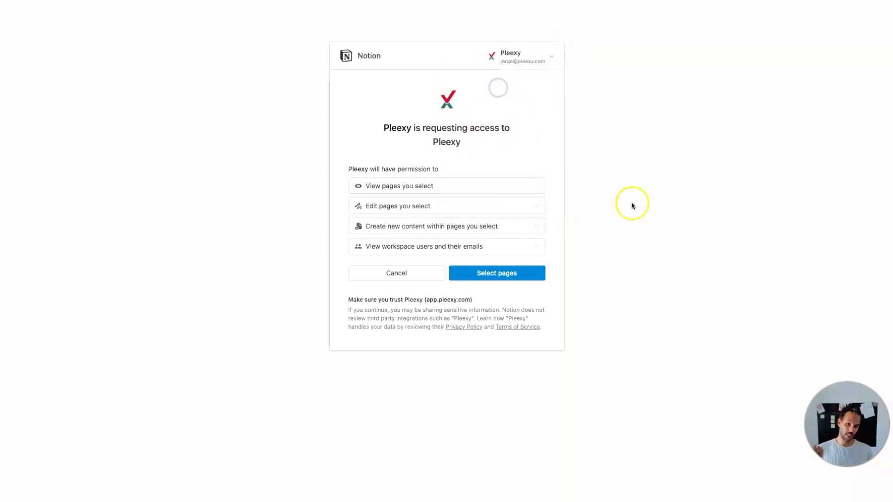
Grant Pleexy access to only the private Projects & Tasks page in the Notion workspace.
left_click(507, 277)
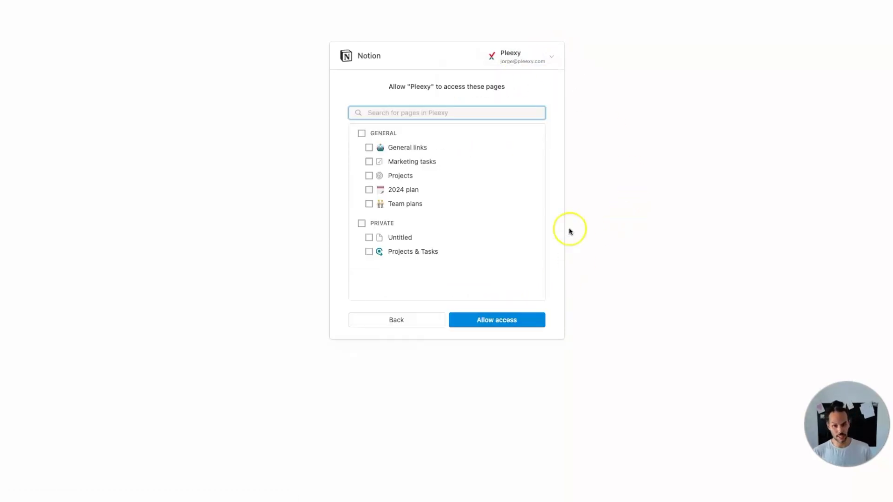
left_click(369, 252)
left_click(491, 328)
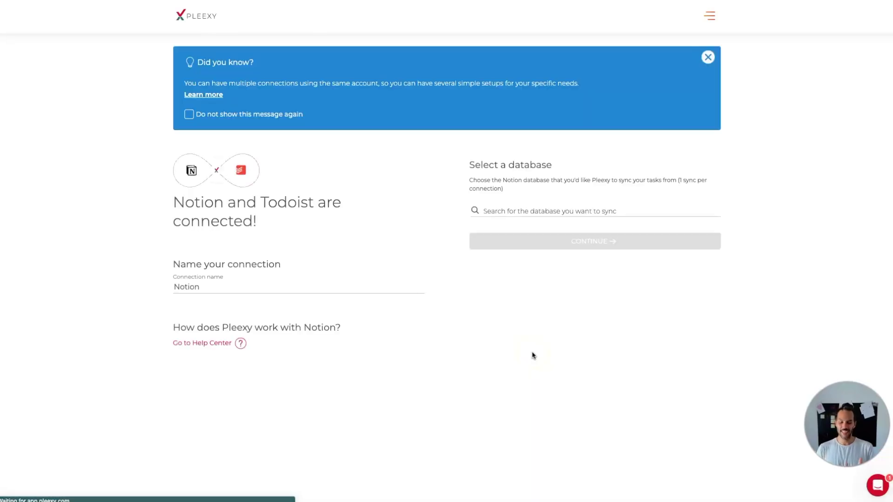
Name the connection "Notion - work" and select both the Tasks and Projects databases for syncing.
left_click(313, 285)
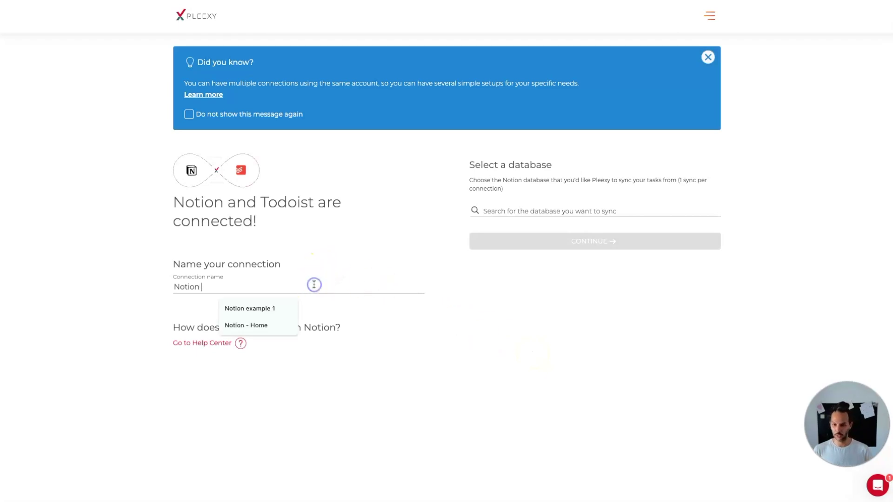
type("- work")
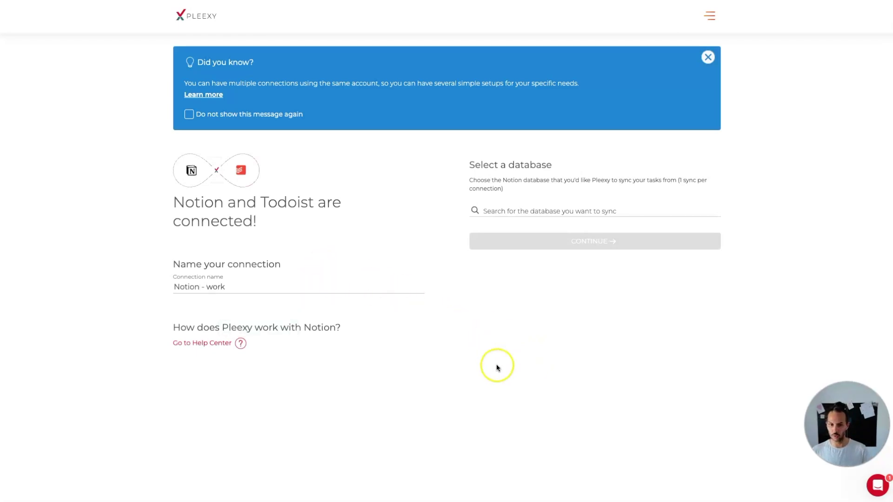
left_click(496, 365)
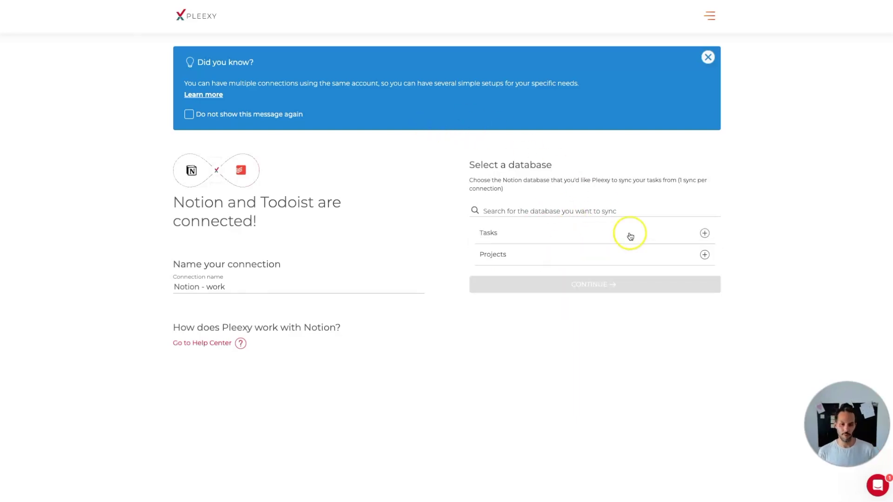
left_click(705, 255)
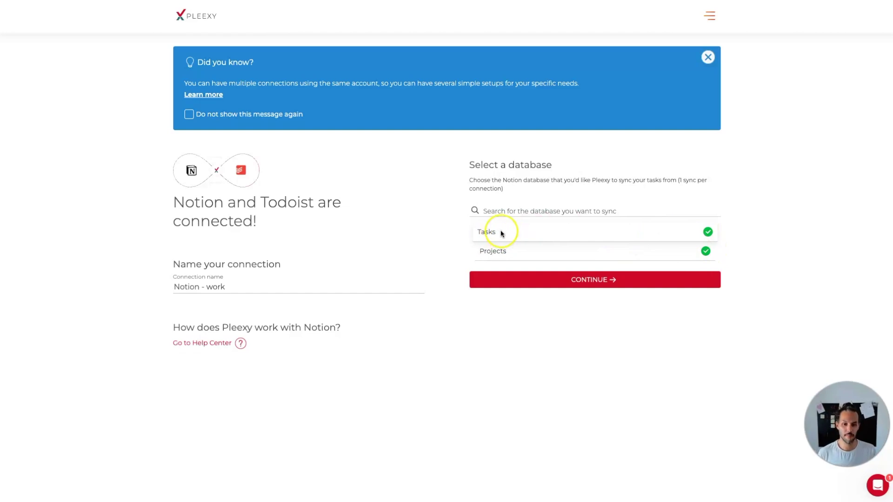
Continue to the task source settings, include tasks assigned to Anyone and proceed to the task template.
left_click(579, 284)
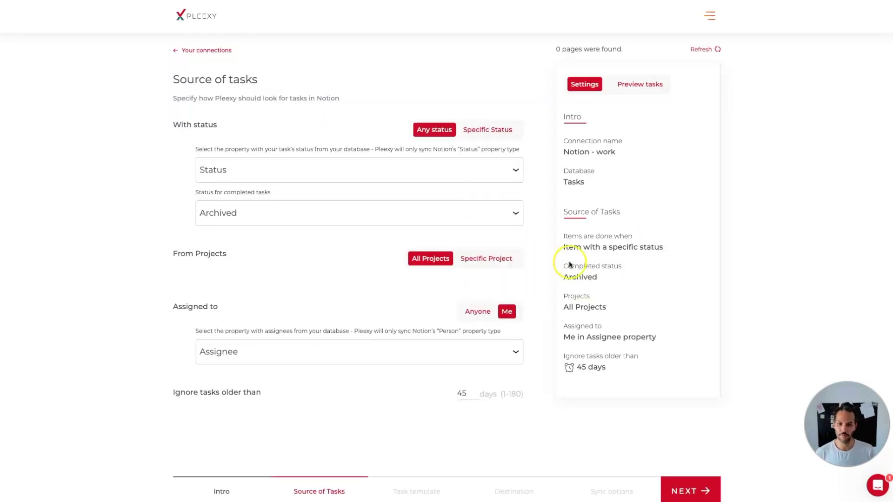
left_click(472, 317)
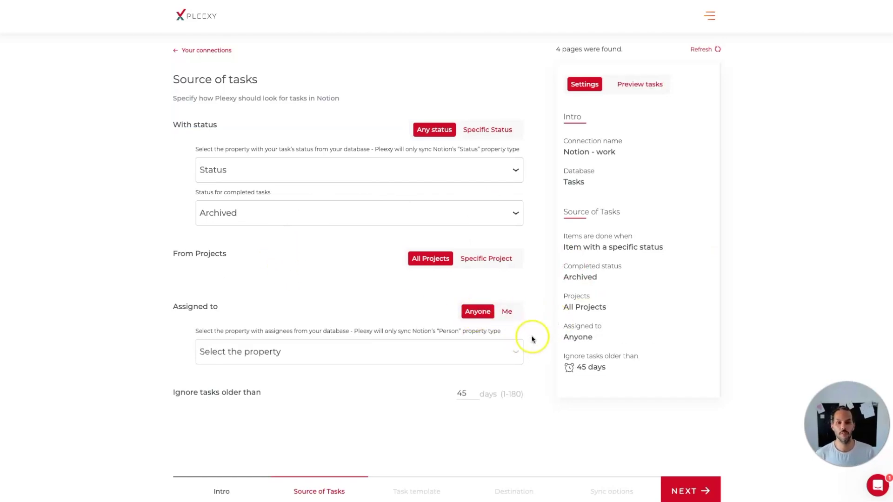
left_click(682, 491)
Put the man technologist emoji at the start of the task title template and remove the {database} tag, keeping the dash and {item}.
left_click(289, 270)
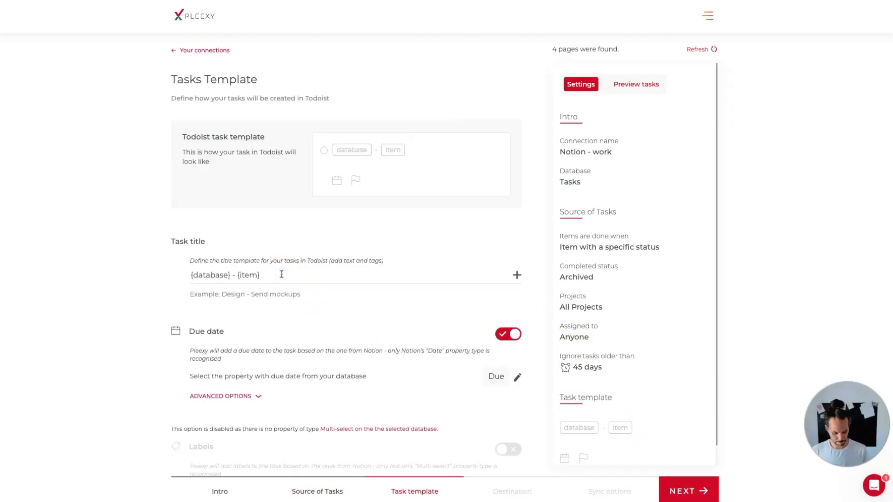
key("ctrl+super+space")
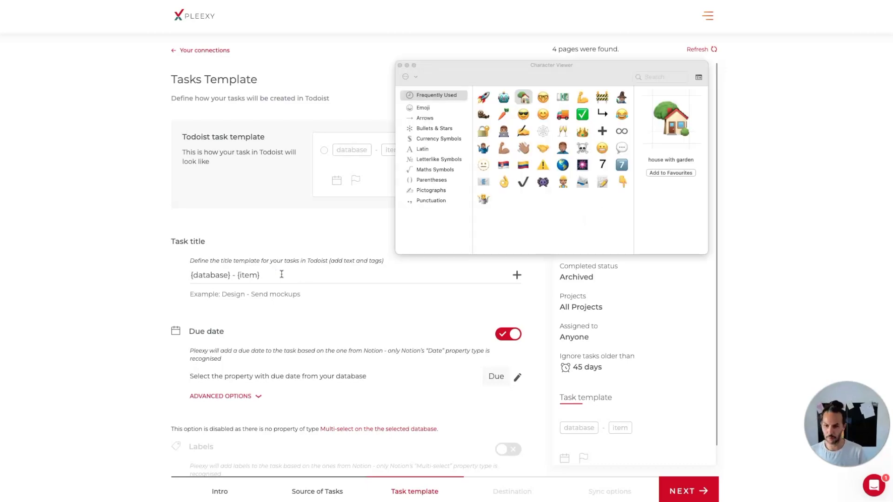
double_click(504, 131)
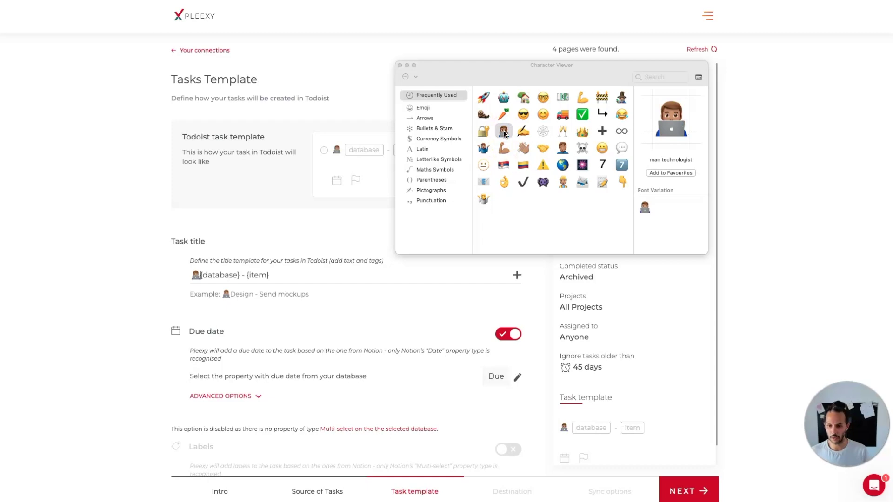
key("alt+shift+Right")
key("alt+shift+Right")
key("BackSpace")
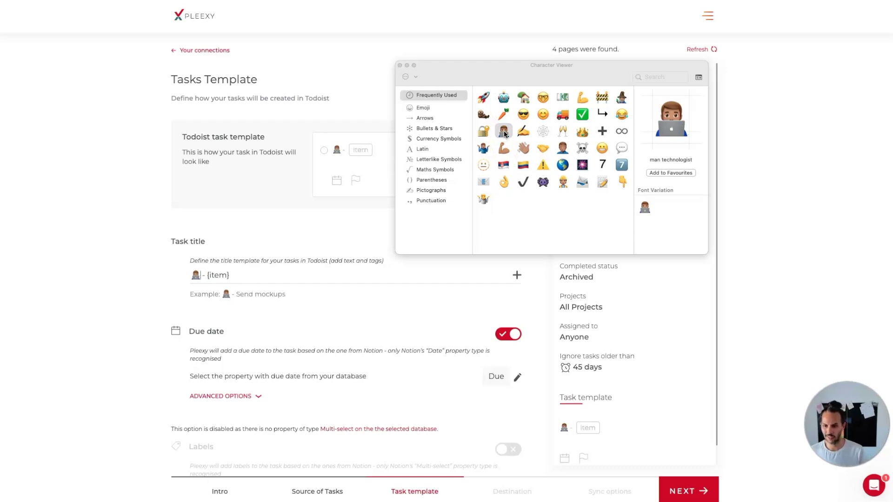
left_click(400, 66)
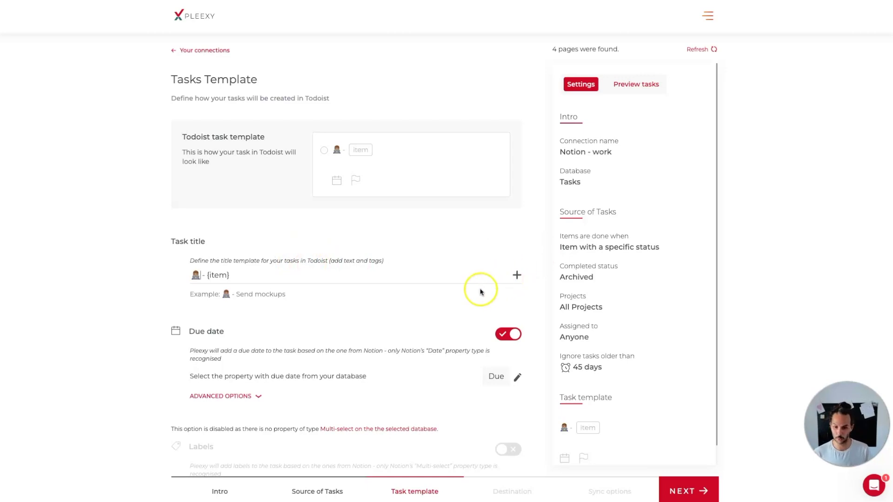
Review the due date, labels, description and priority options, keep their defaults and proceed to the destination settings.
scroll(468, 348, "down", 5)
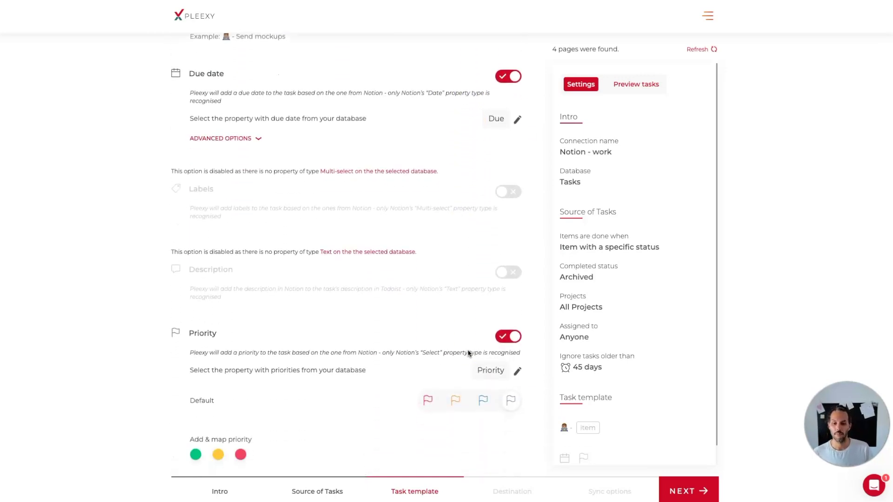
scroll(469, 353, "up", 3)
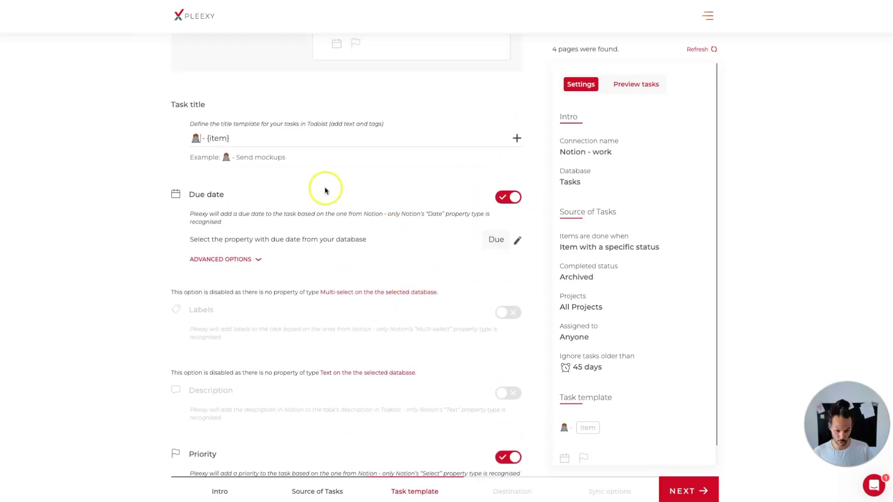
scroll(279, 378, "down", 4)
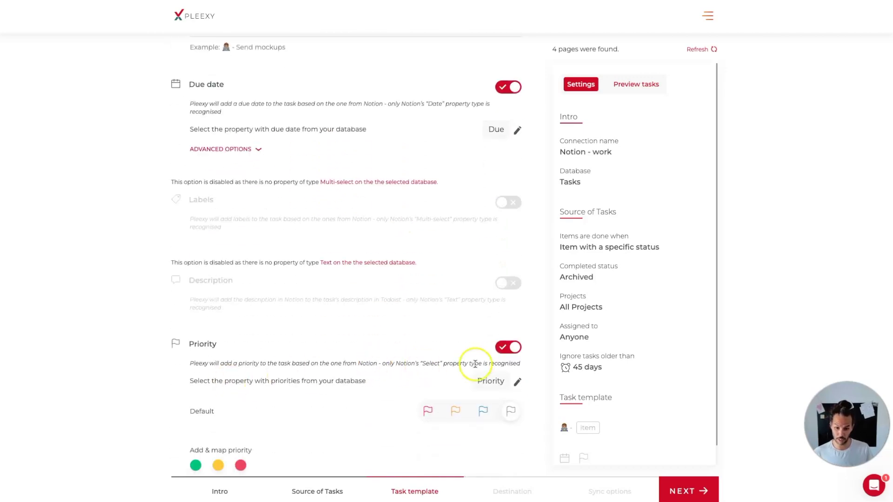
scroll(490, 358, "up", 8)
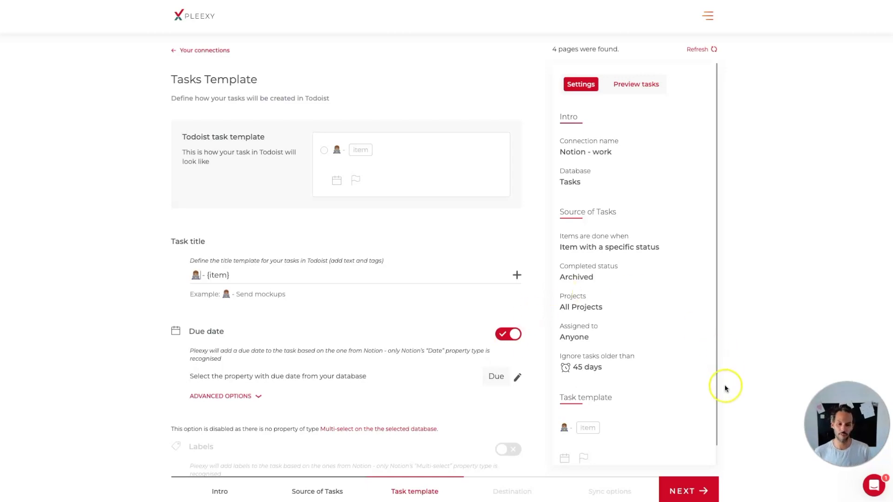
left_click(672, 486)
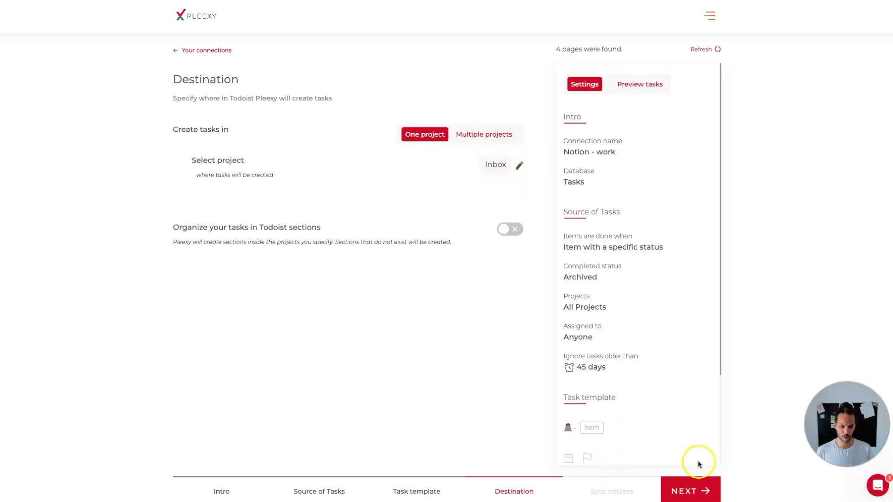
Accept Inbox as the single destination project and the default synchronization options, save the connection and return to the connections overview.
left_click(693, 491)
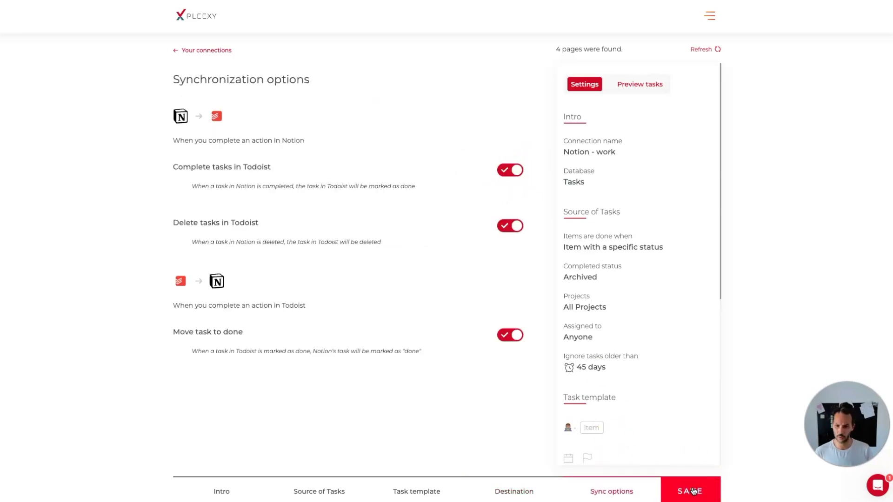
left_click(693, 491)
left_click(568, 280)
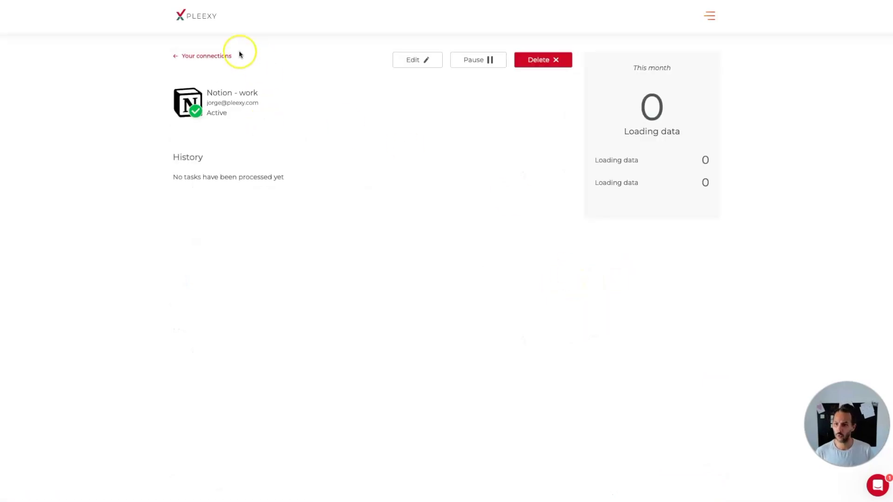
left_click(219, 57)
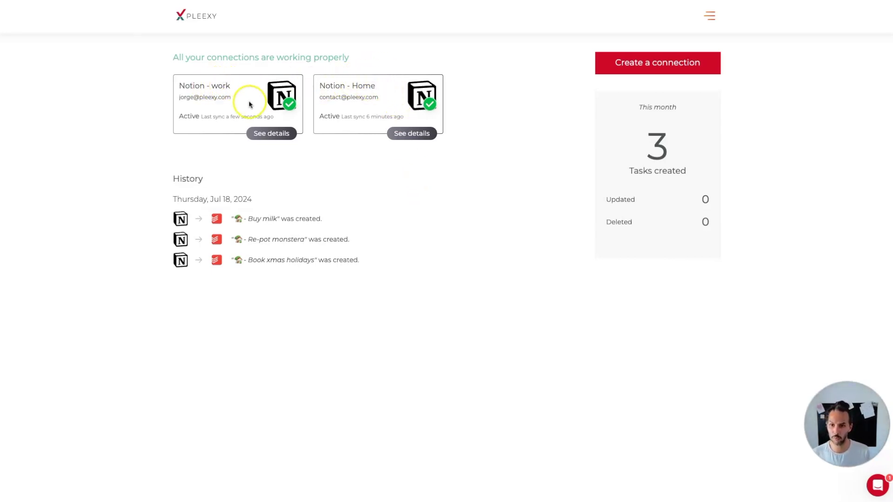
Compare the account e-mails shown for the Notion - work and Notion - Home connections.
triple_click(207, 96)
left_click(189, 95)
triple_click(189, 95)
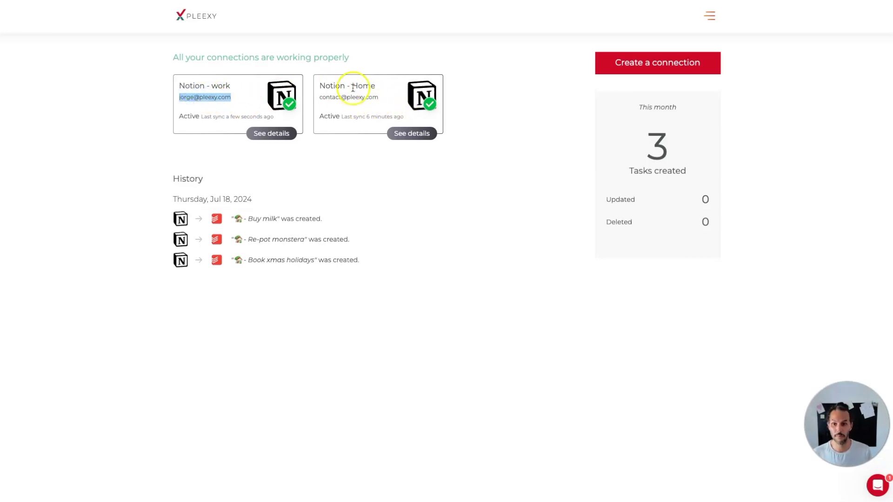
triple_click(331, 97)
left_click(350, 98)
triple_click(349, 97)
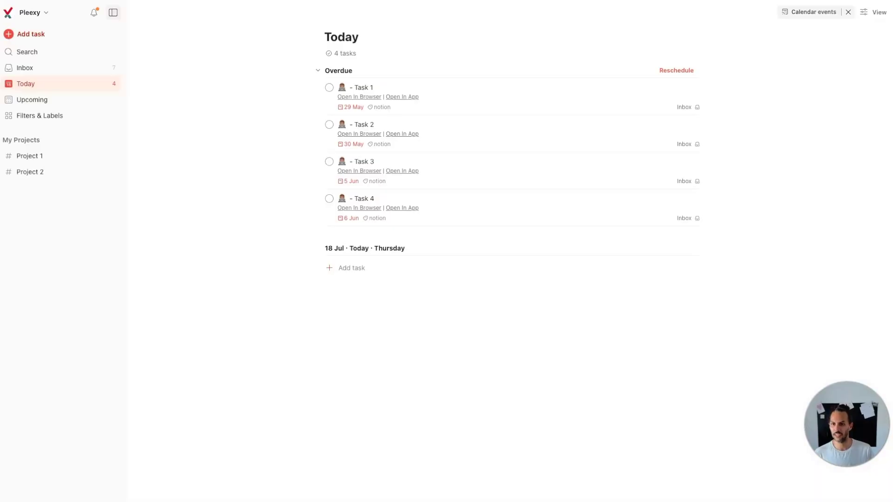
In Todoist, open the Inbox and examine the tasks synced from both Notion connections.
left_click(81, 70)
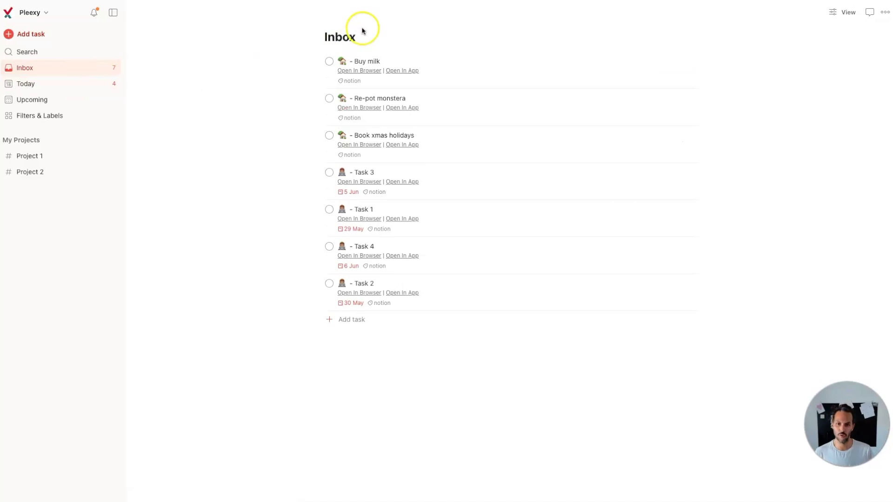
double_click(343, 32)
left_click(262, 66)
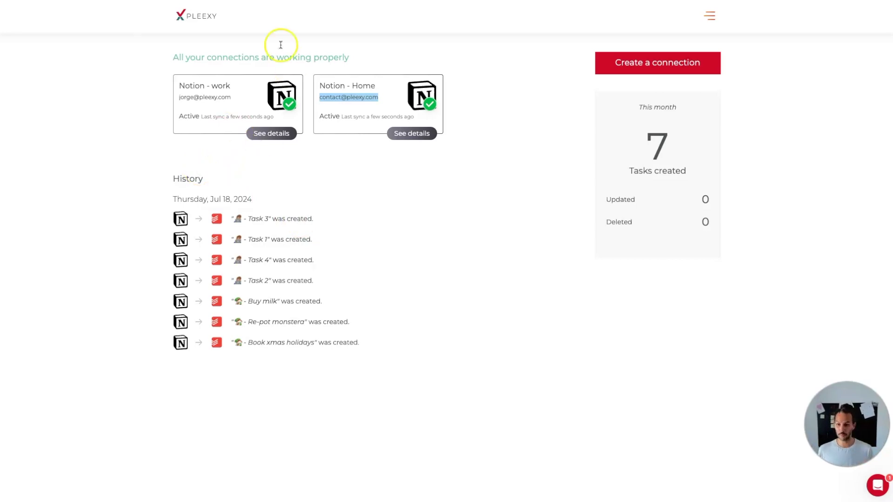
Mark the "Book xmas holidays" task as complete in the Todoist Inbox.
left_click(269, 1)
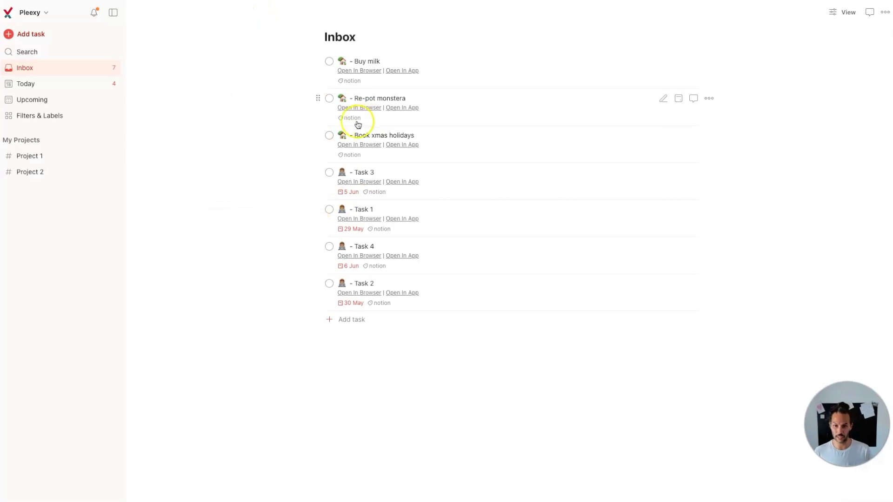
left_click(329, 136)
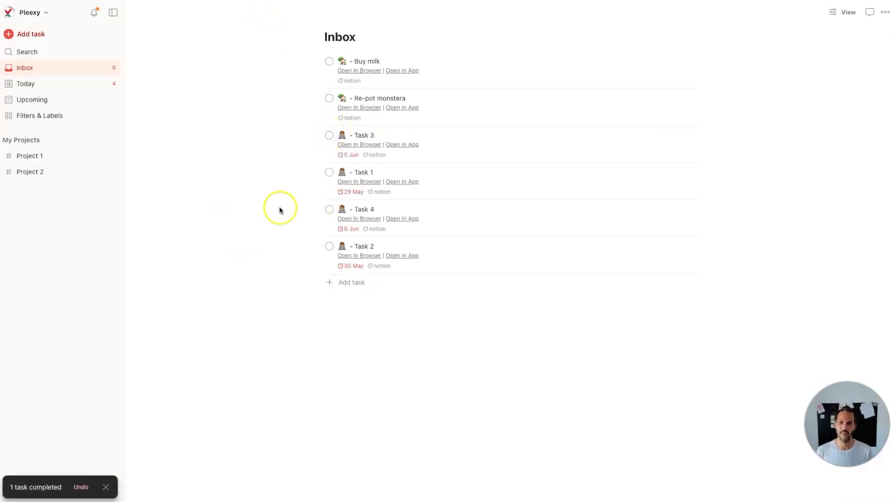
Check the sync history in Pleexy's connections overview, then return to the Todoist Inbox.
left_click(186, 1)
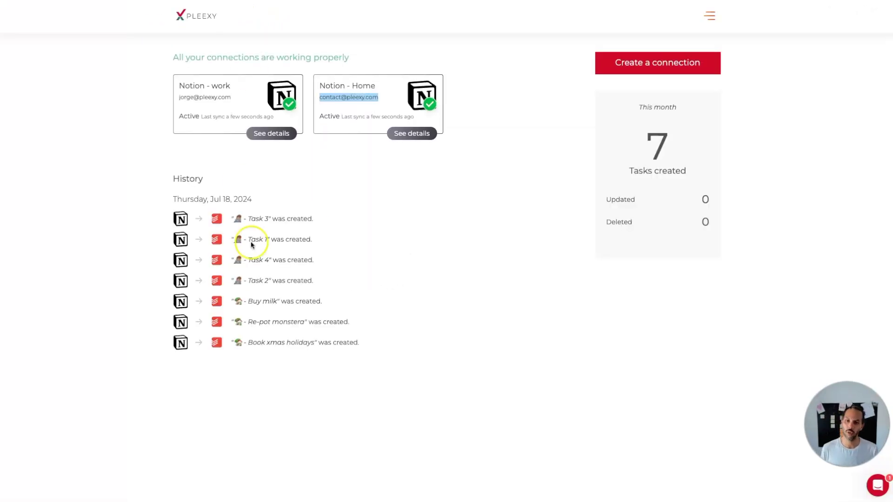
left_click(512, 229)
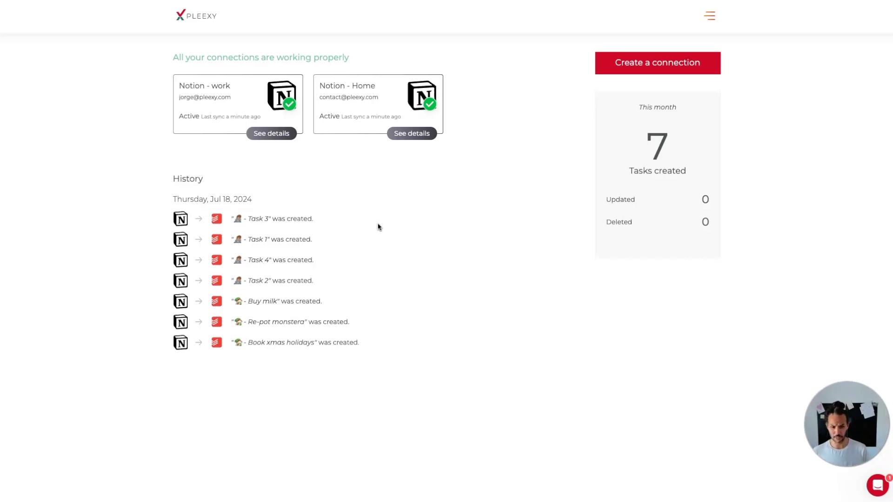
left_click(268, 56)
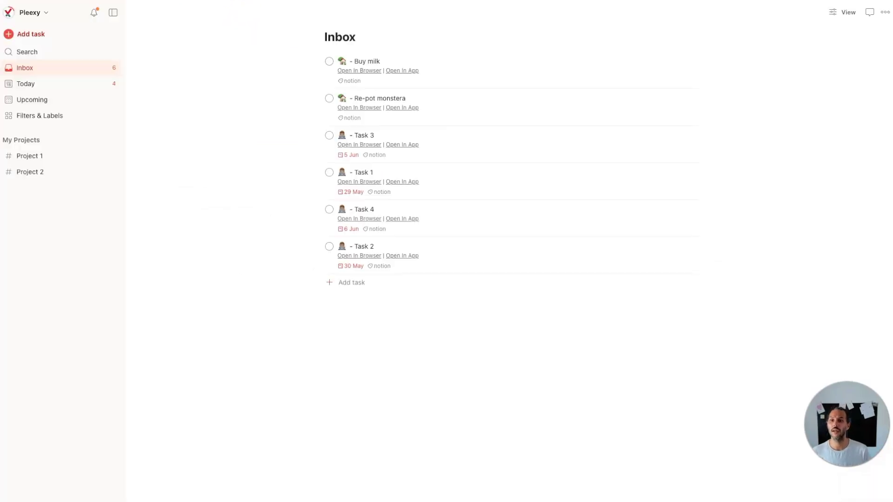
left_click(191, 204)
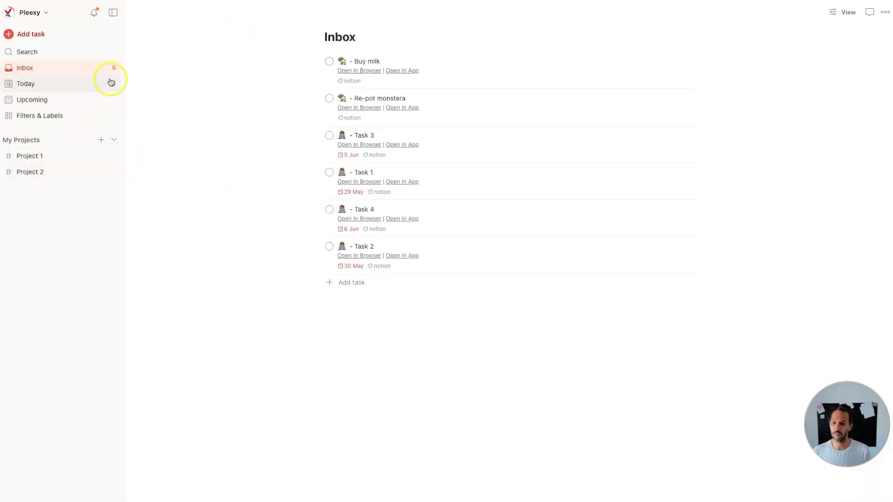